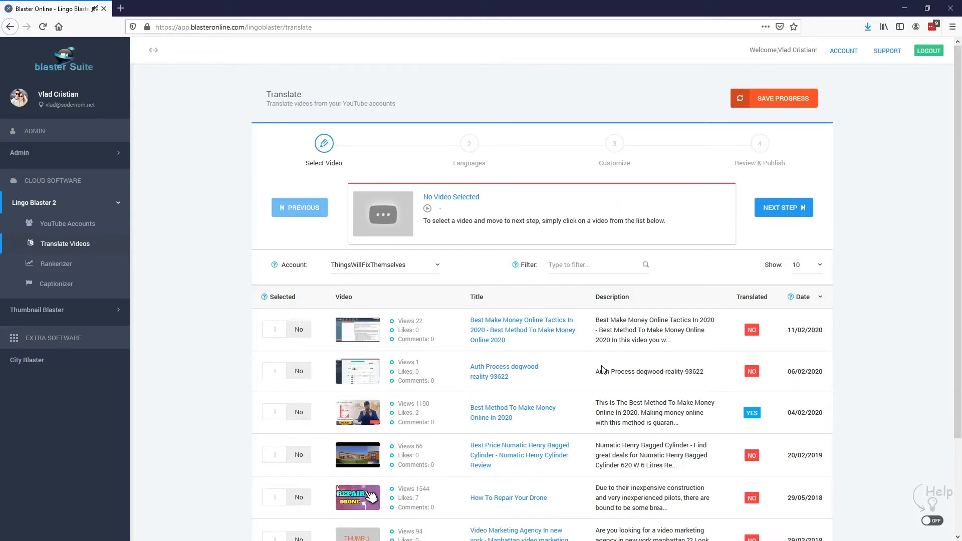
Keep the ThingsWillFixThemselves account and select the 'Best Make Money Online Tactics In 2020' video
left_click(415, 266)
left_click(415, 280)
left_click(663, 333)
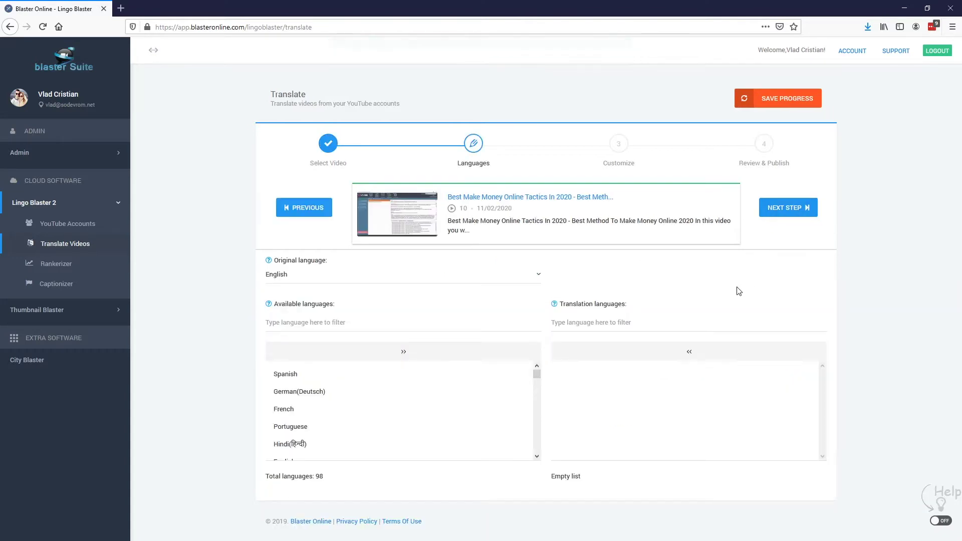
Add Spanish, German, French, Portuguese and Romanian as target languages and generate the translations
double_click(302, 375)
double_click(350, 374)
double_click(331, 374)
double_click(339, 375)
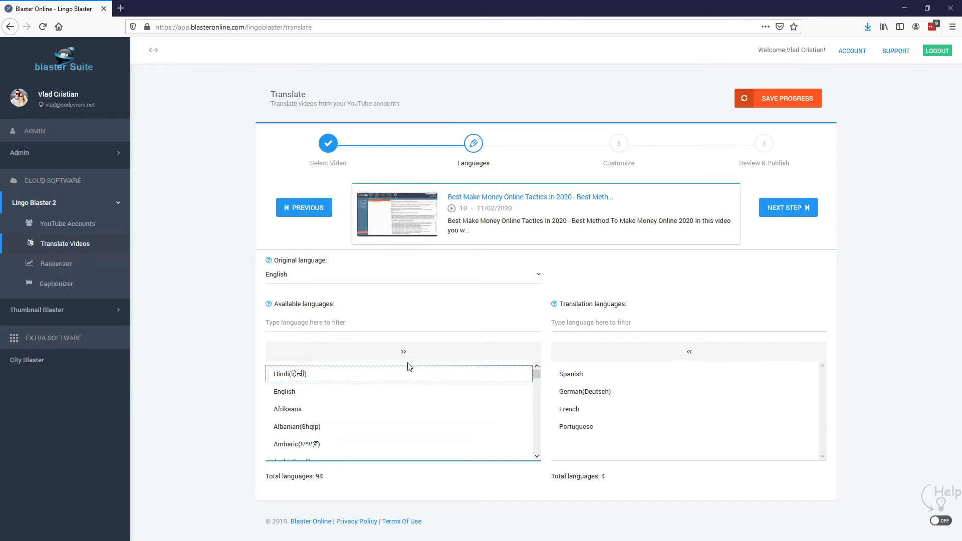
left_click(333, 323)
type("roma")
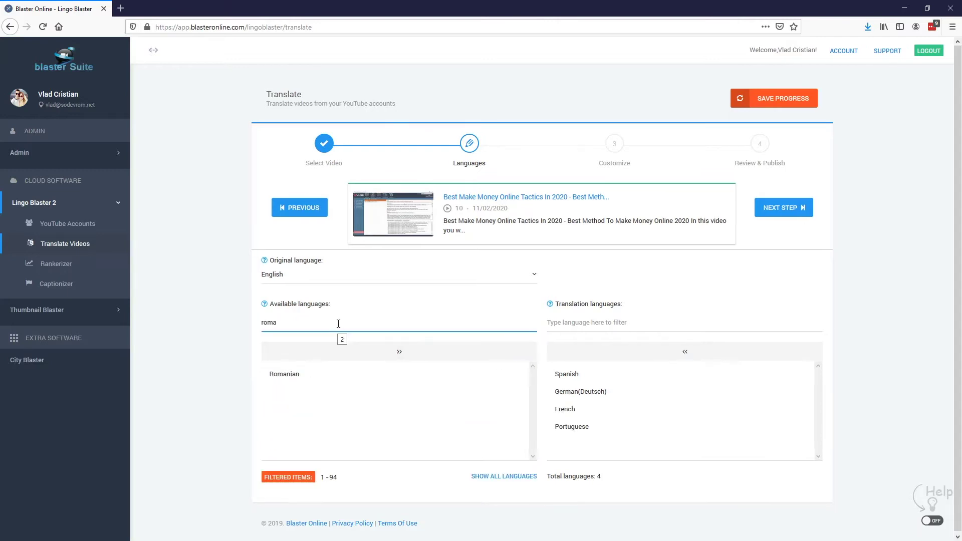
double_click(282, 375)
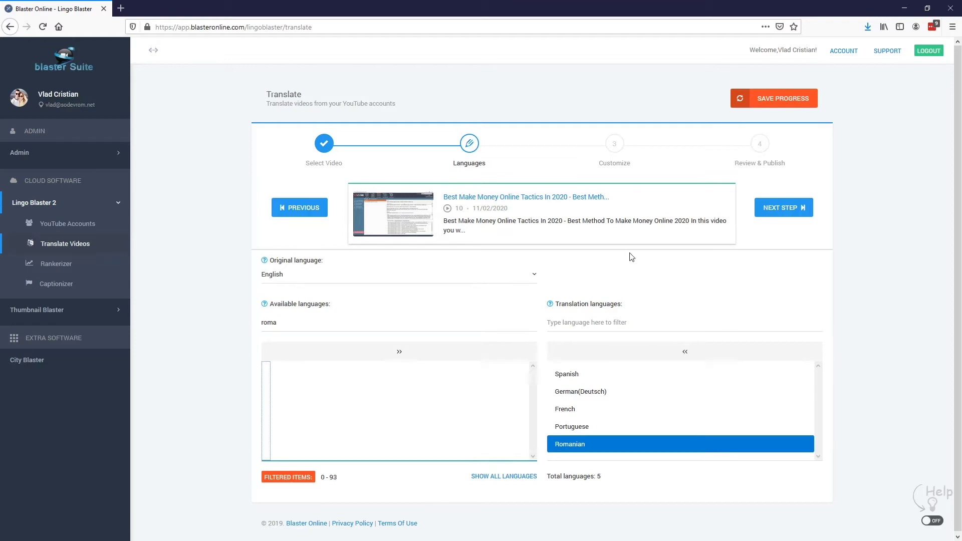
left_click(767, 208)
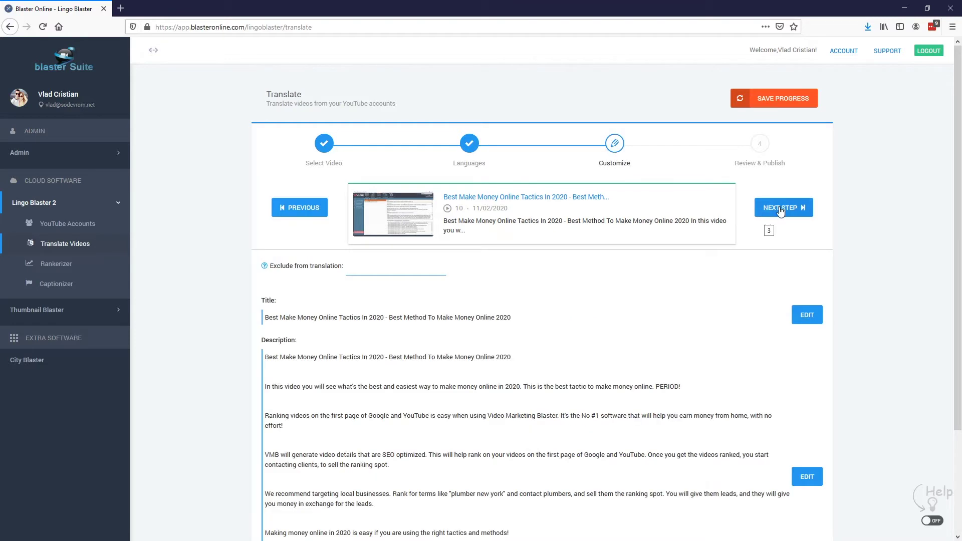
left_click(781, 210)
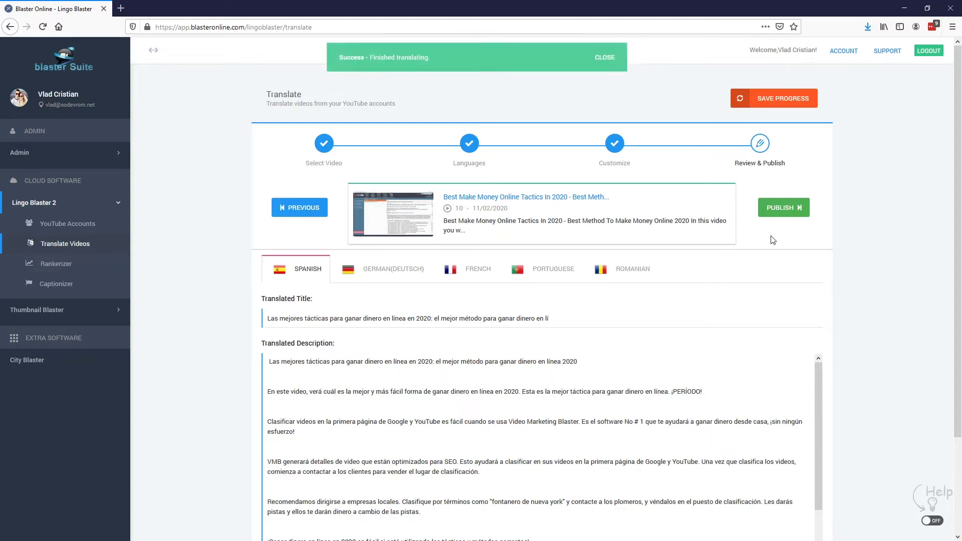
Publish the translated title and description to YouTube, dismiss the confirmation, and go to Captionizer
left_click(787, 209)
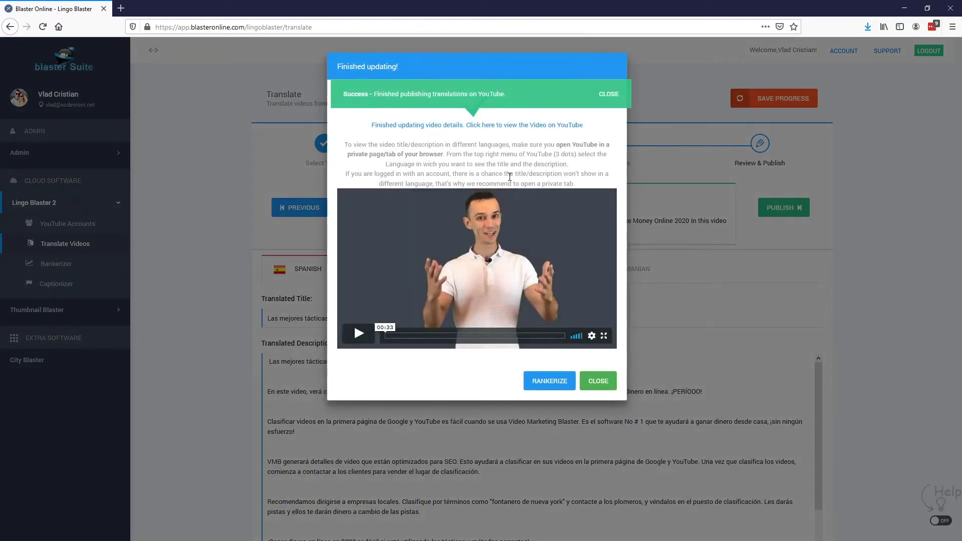
left_click(597, 383)
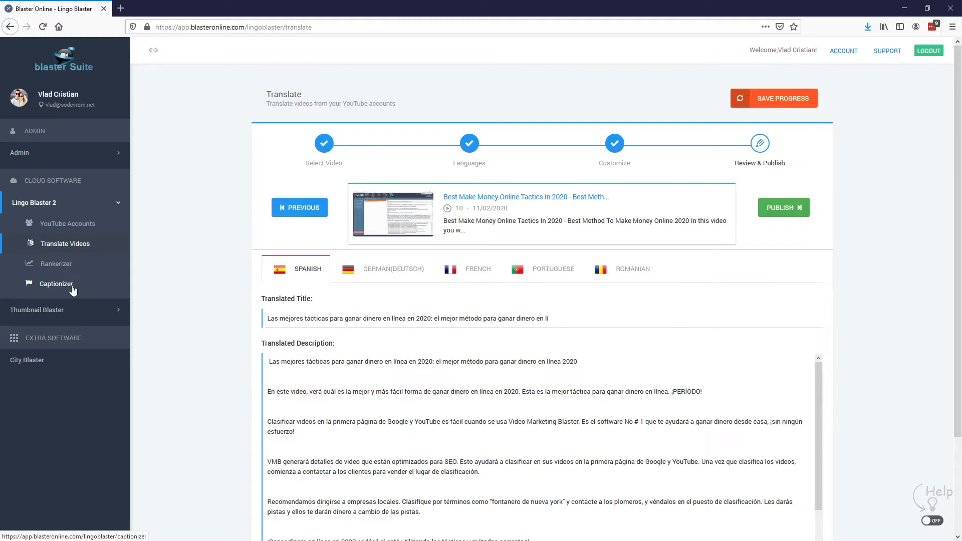
left_click(65, 288)
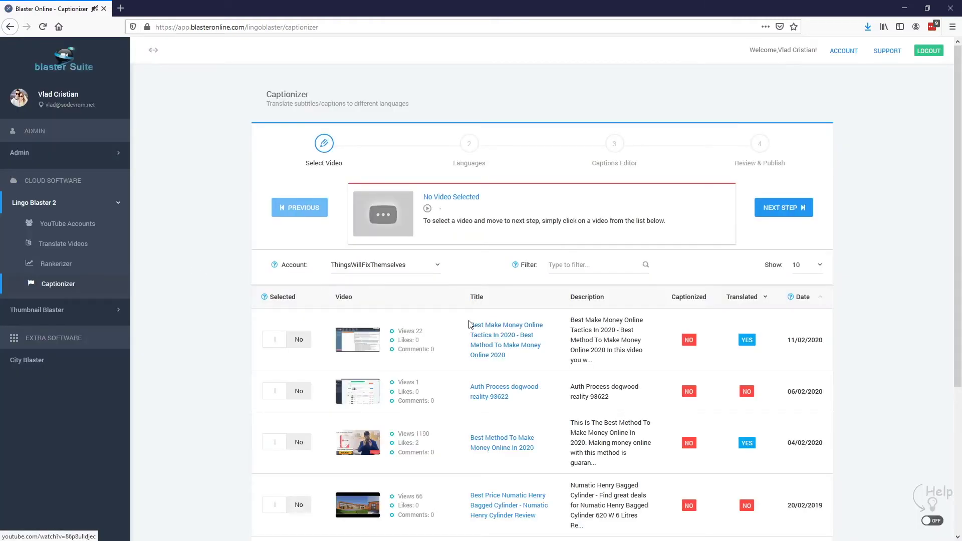
In Captionizer, pick the same video and add Spanish, German, French, Portuguese and Romanian caption languages
left_click(603, 341)
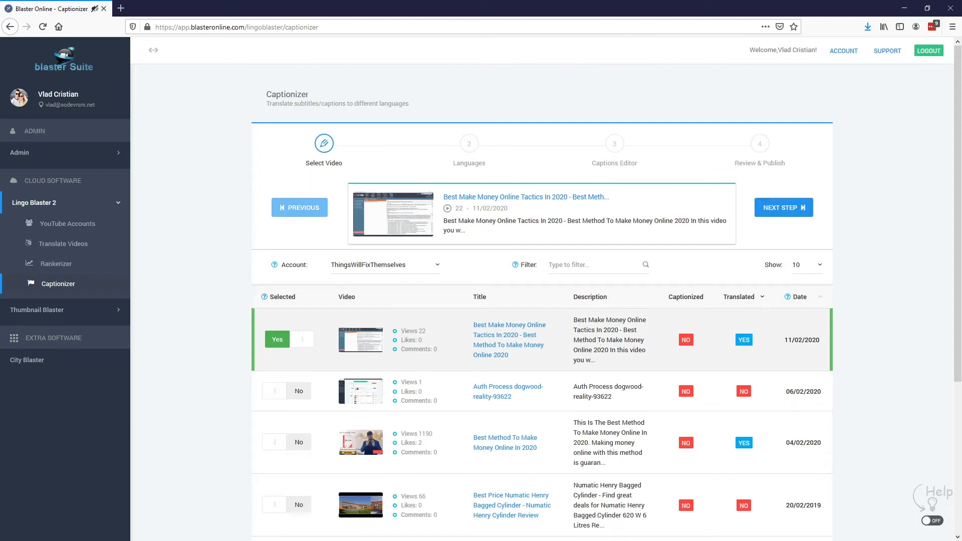
left_click(783, 207)
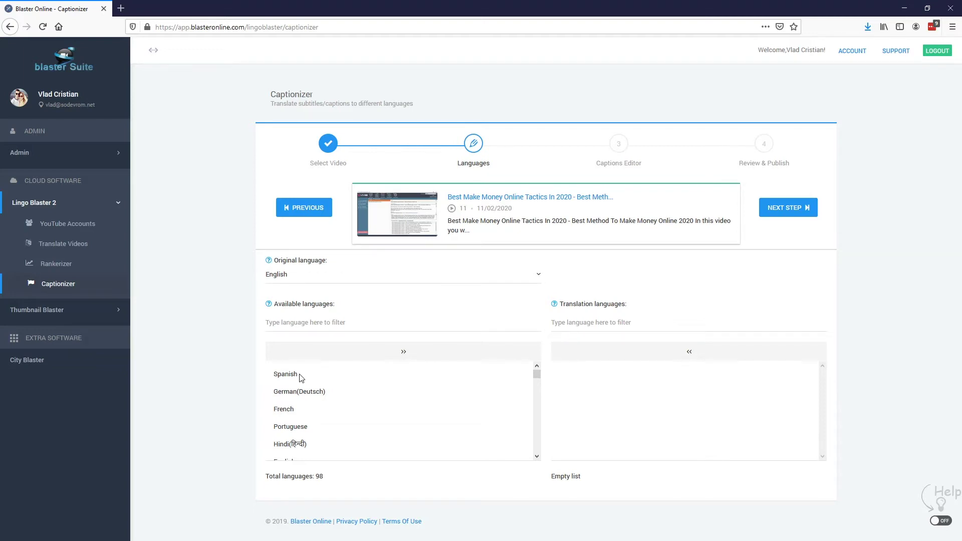
double_click(300, 376)
double_click(311, 376)
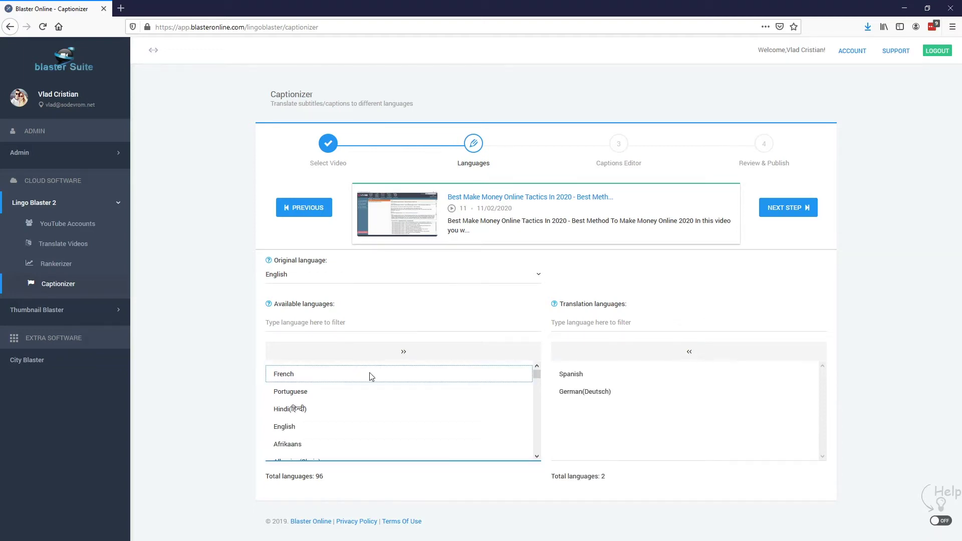
double_click(325, 377)
double_click(307, 377)
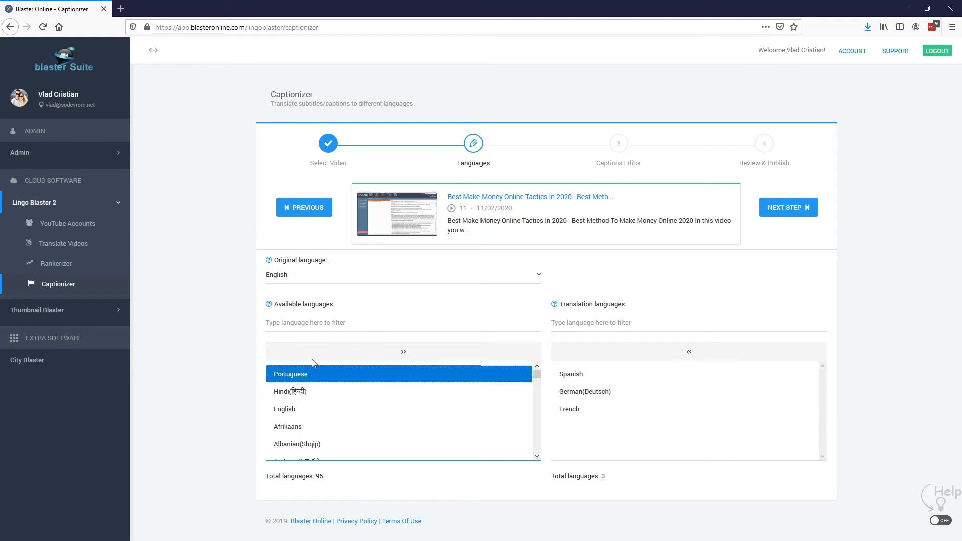
left_click(310, 322)
type("rom")
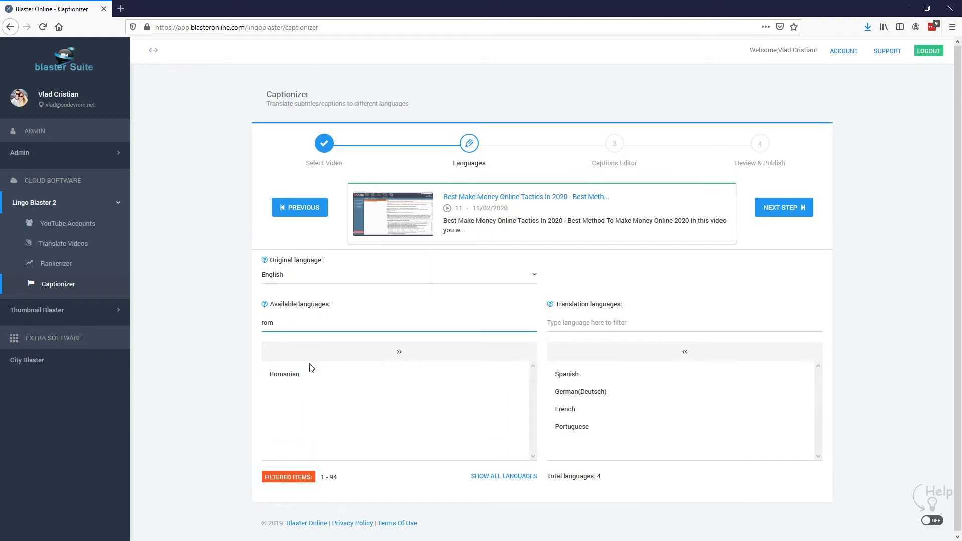
double_click(304, 375)
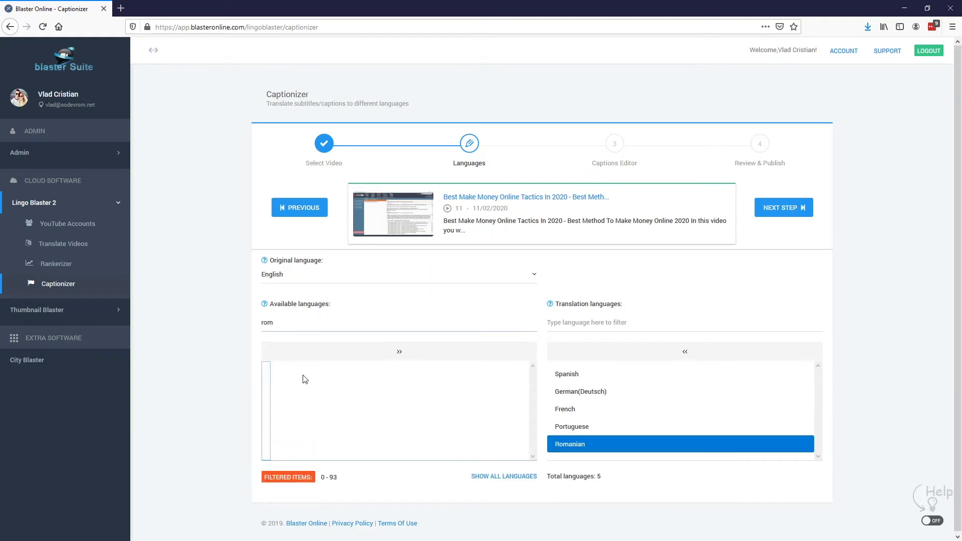
left_click(783, 208)
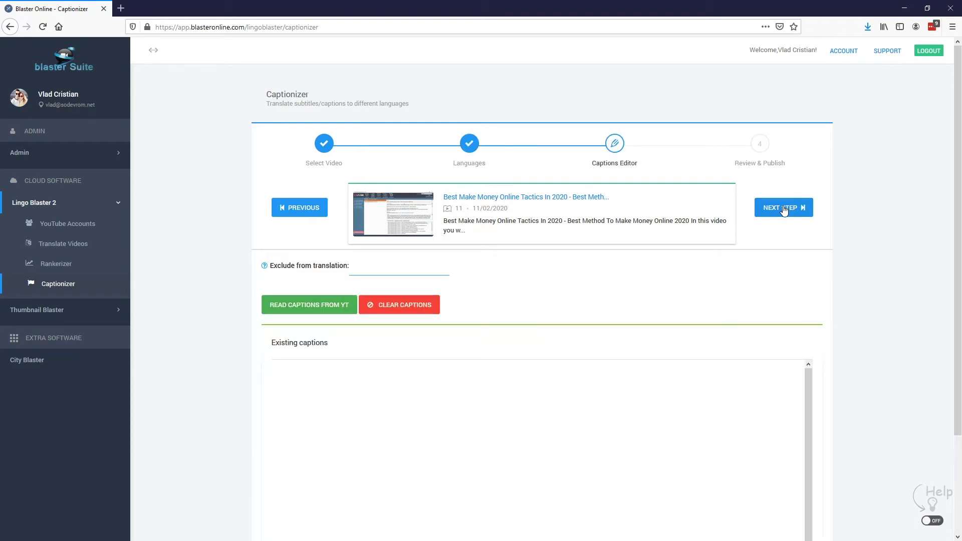
Load the video's YouTube captions, translate them, and review each language's caption translation
left_click(333, 305)
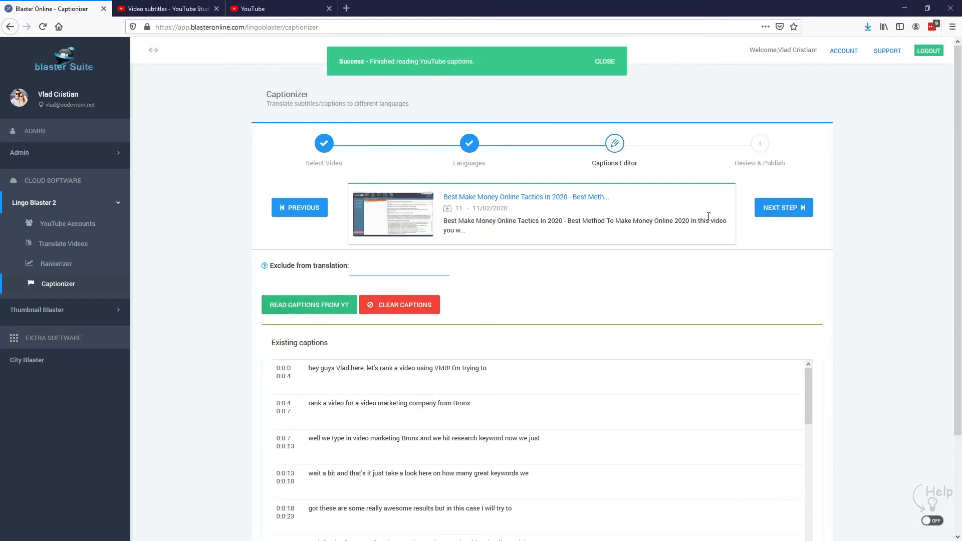
left_click(784, 210)
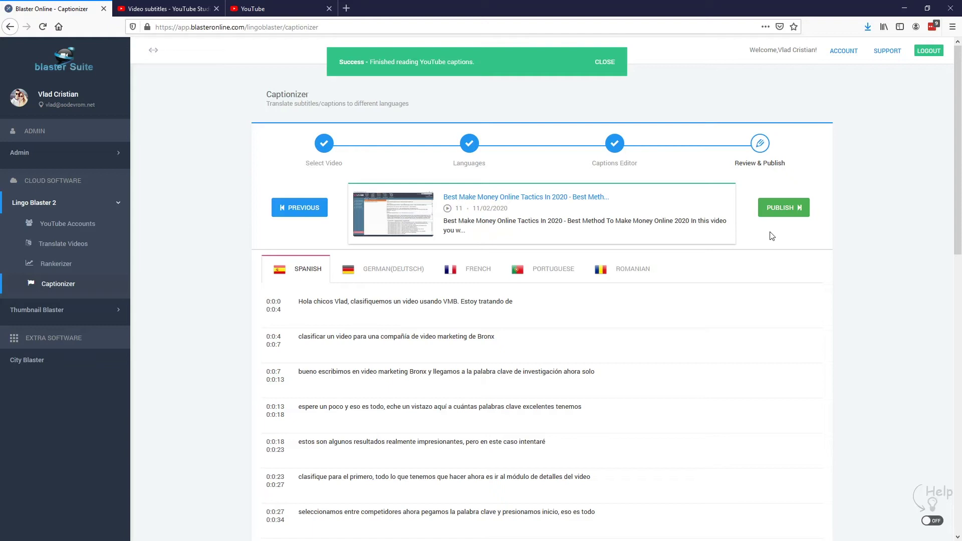
left_click(402, 271)
left_click(452, 271)
left_click(552, 269)
left_click(626, 269)
left_click(548, 269)
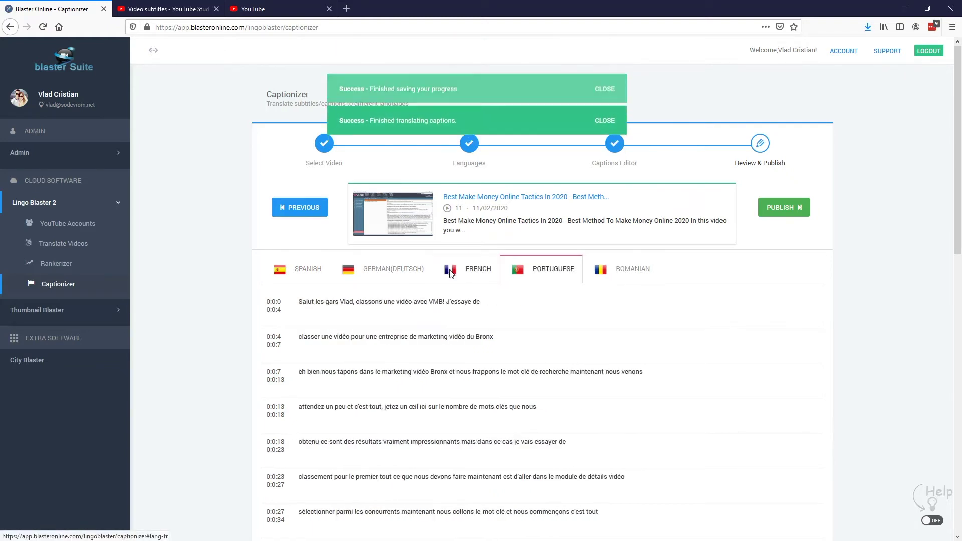
left_click(371, 272)
left_click(304, 274)
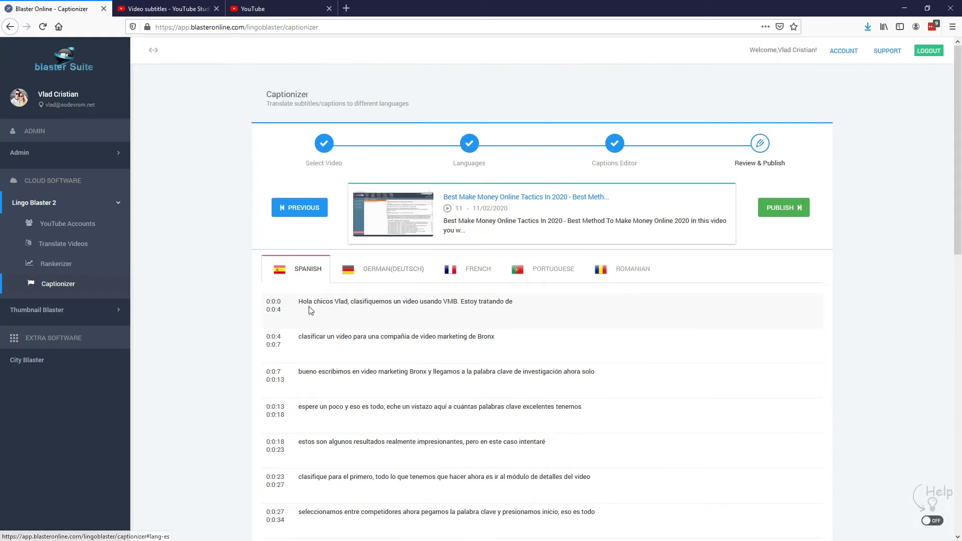
Publish the translated captions to YouTube, close the YouTube Studio tab, and open a private window
left_click(784, 208)
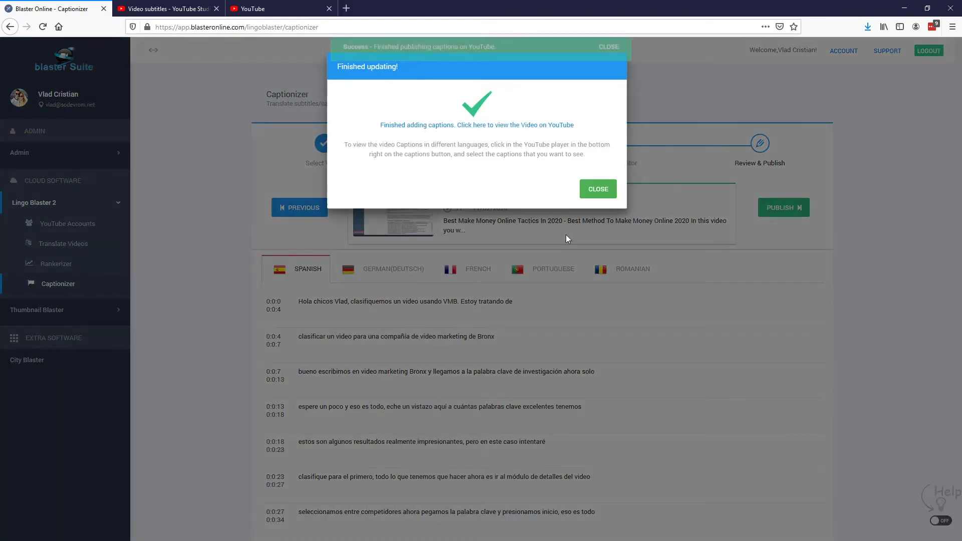
left_click(598, 190)
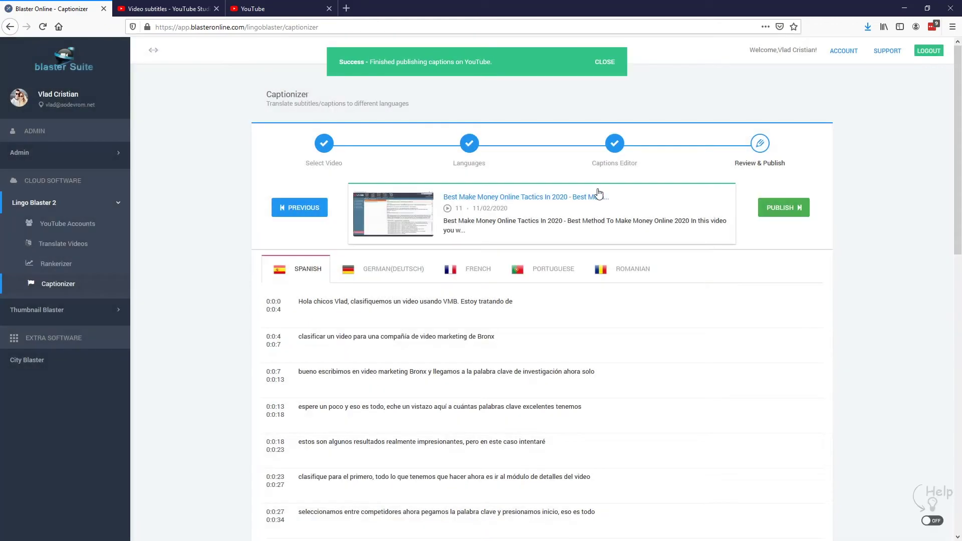
left_click(216, 9)
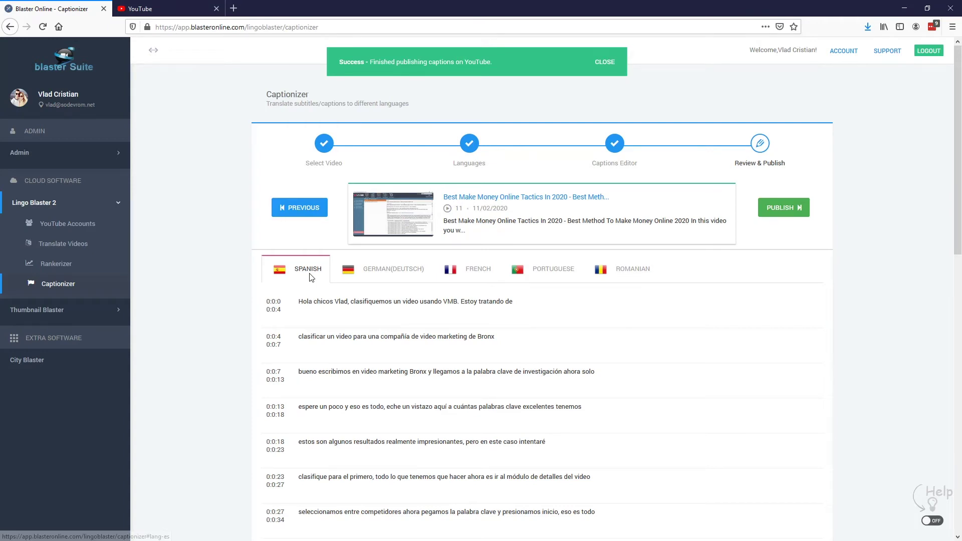
key("ctrl+shift+p")
Load youtube.com and switch YouTube's interface language to Română
type("youtube.c")
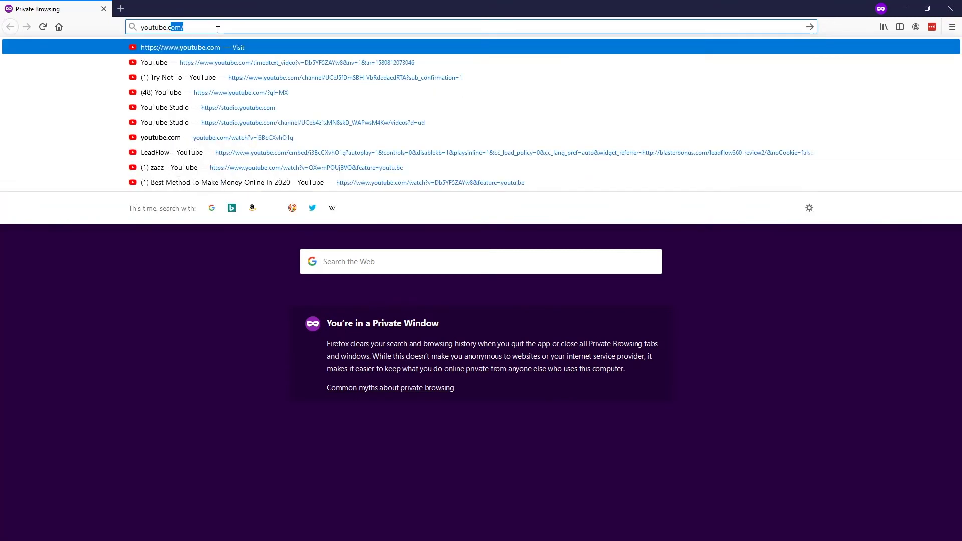
key("Return")
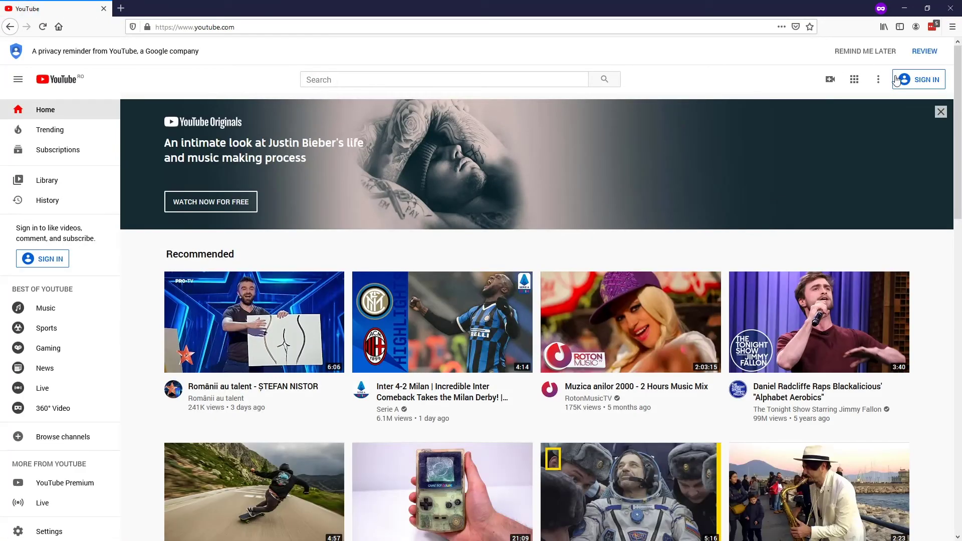
left_click(883, 81)
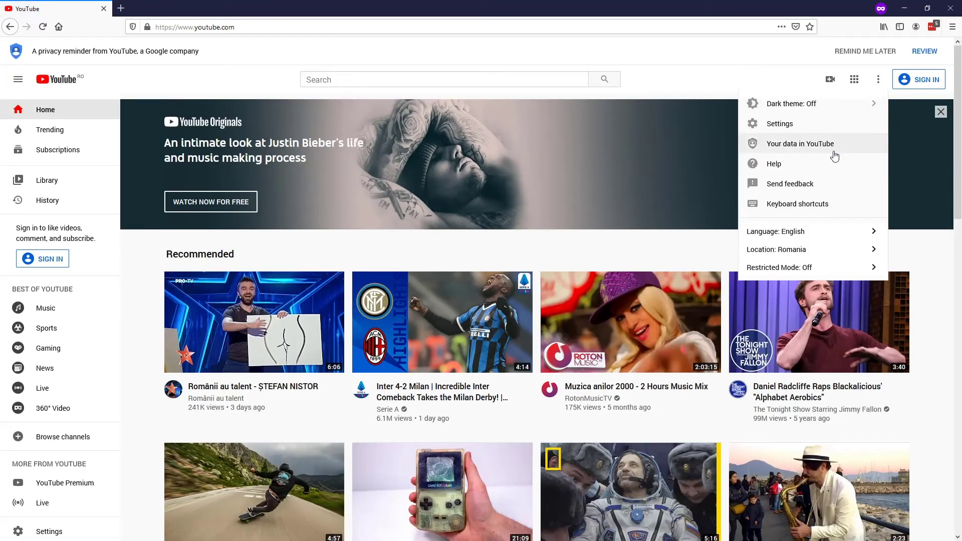
left_click(852, 230)
scroll(830, 231, "down", 3)
left_click(829, 228)
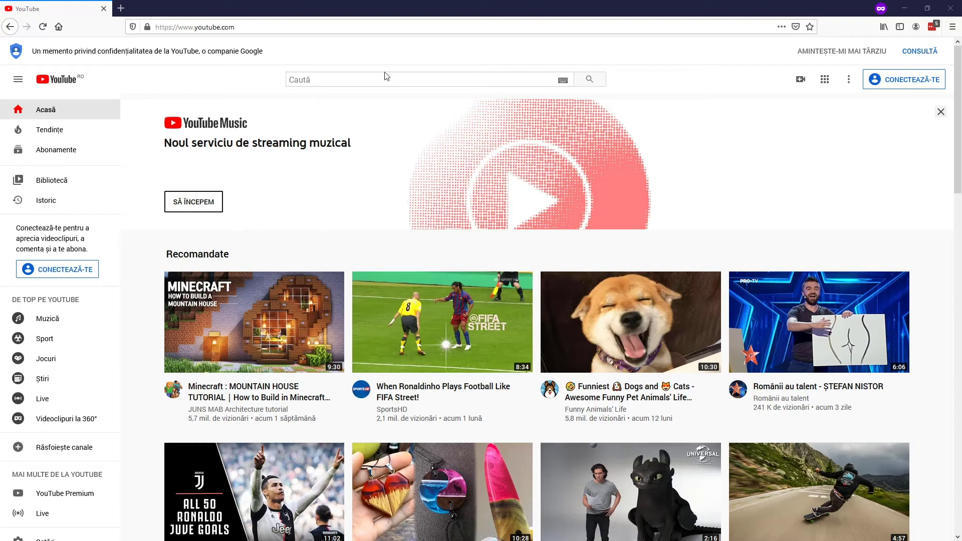
Search YouTube for 'câștig de bani online tactici în 2020'
left_click(368, 76)
type("câștig de bani online tactici în 2020")
key("Return")
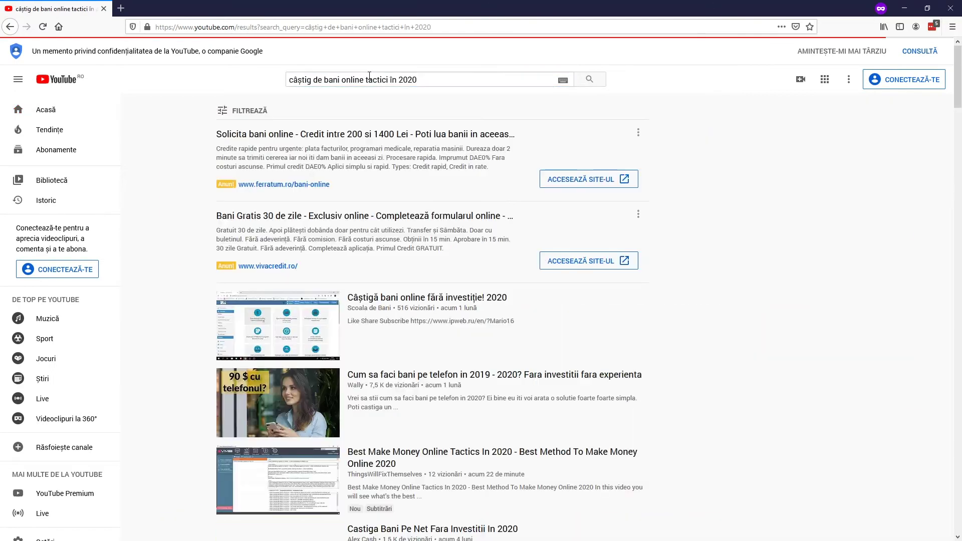
Look through the Romanian search results and point out the translated video's title
scroll(466, 149, "down", 2)
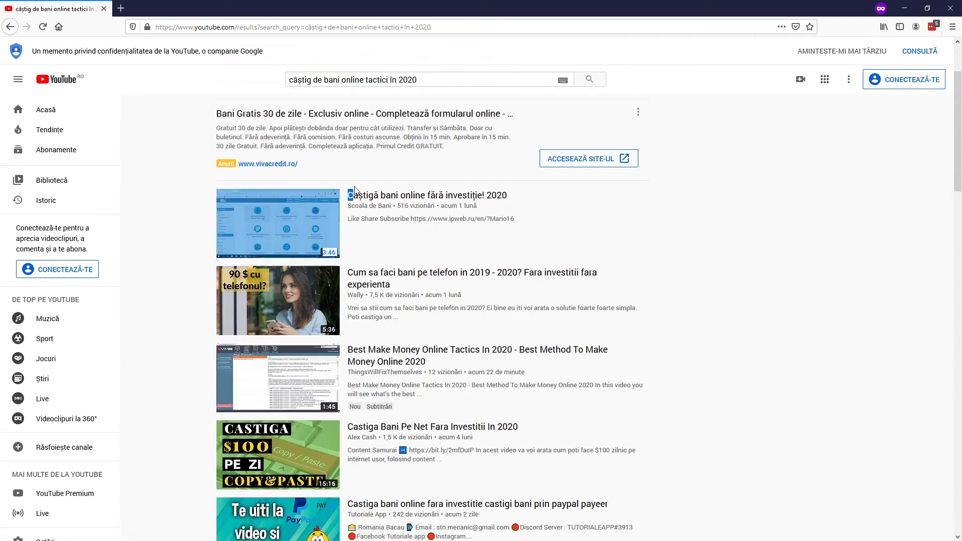
left_click_drag(348, 349, 511, 401)
left_click(726, 286)
scroll(422, 186, "up", 2)
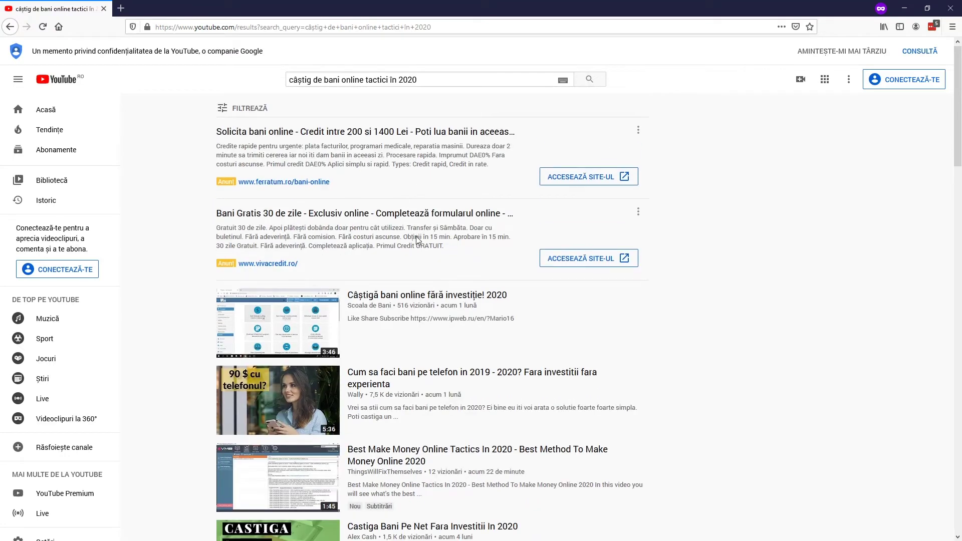
scroll(416, 239, "down", 2)
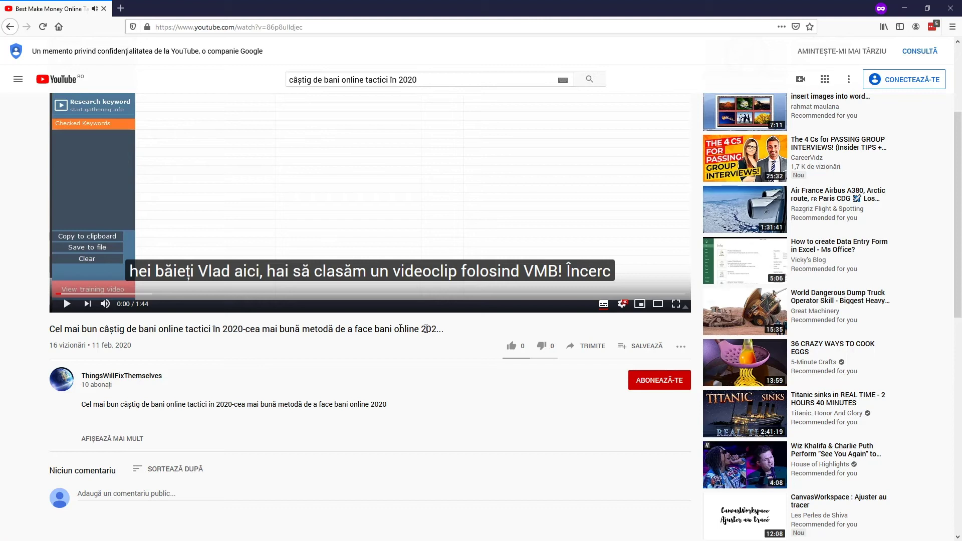
Check the video's Romanian title and expand its full Romanian description
left_click_drag(442, 330, 41, 329)
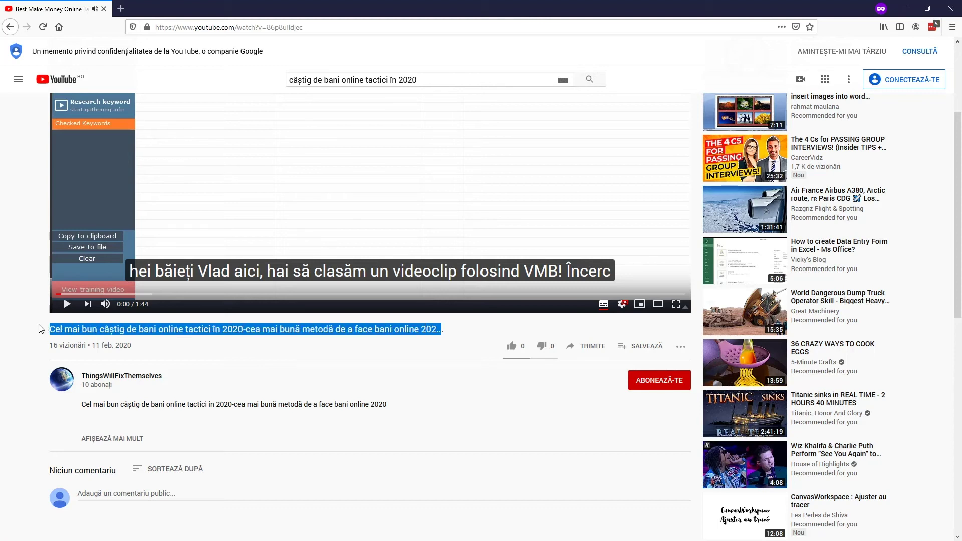
left_click(51, 330)
left_click(116, 440)
left_click_drag(211, 507, 82, 425)
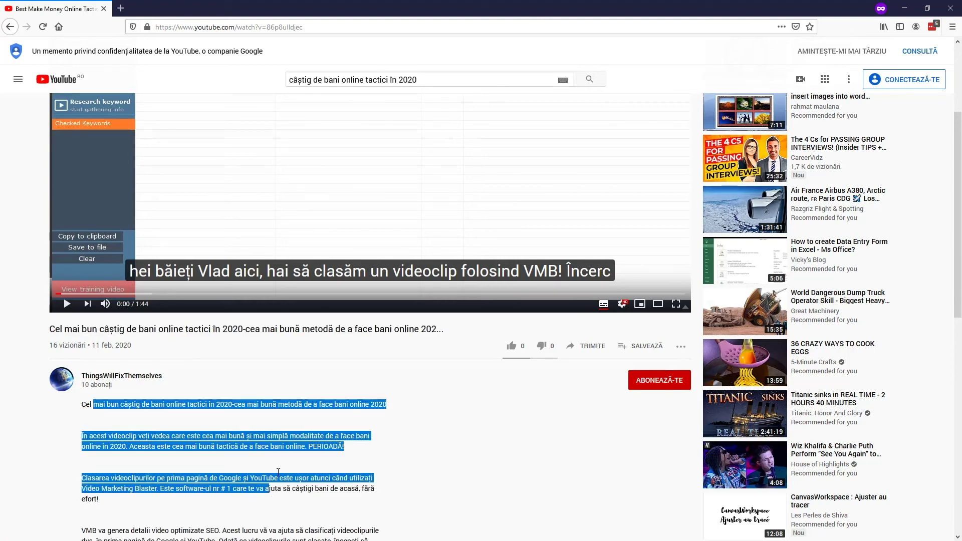
scroll(200, 359, "down", 10)
scroll(236, 349, "up", 10)
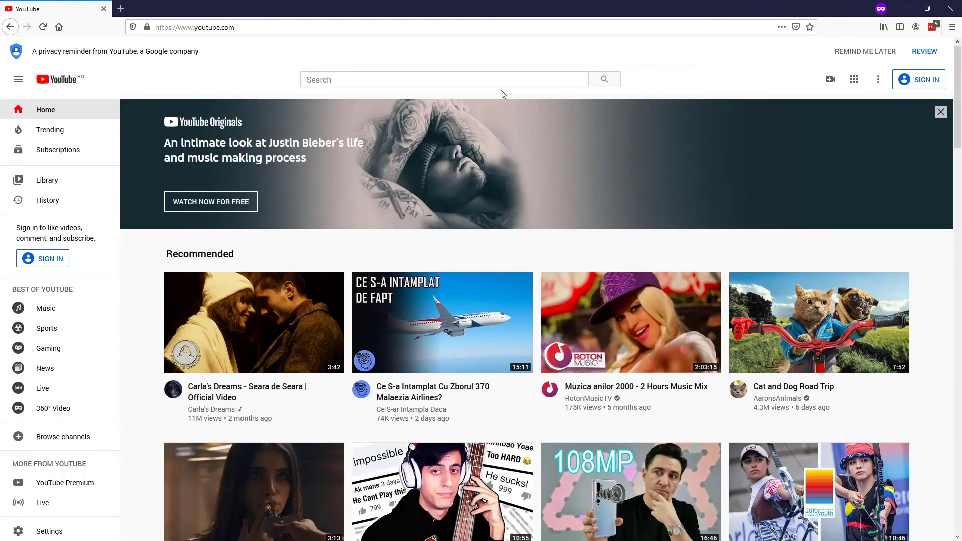
Search YouTube for the pasted German phrase and open the translated video from the results
left_click(457, 83)
type("Beste Online-Taktik zum Geldverdienen im Jahr 2020")
key("Return")
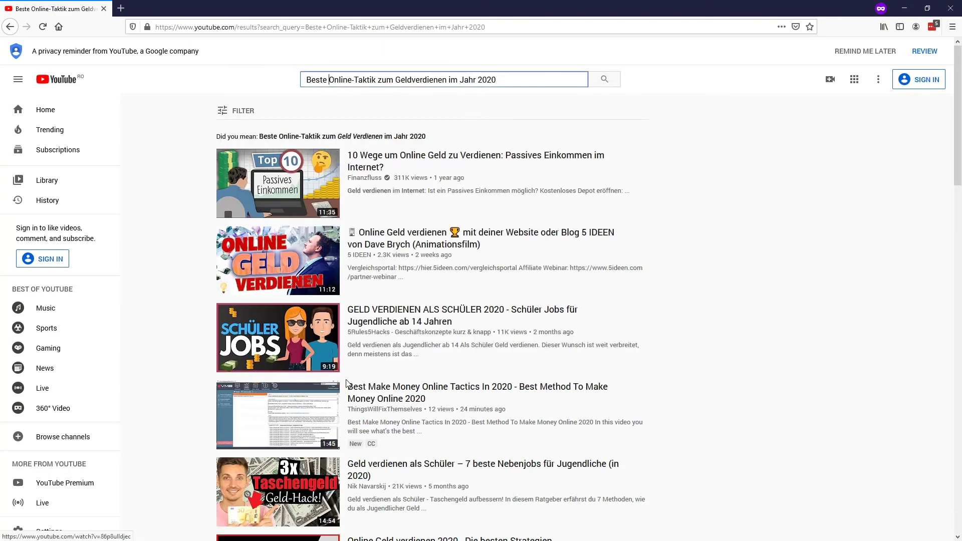
left_click_drag(347, 386, 771, 397)
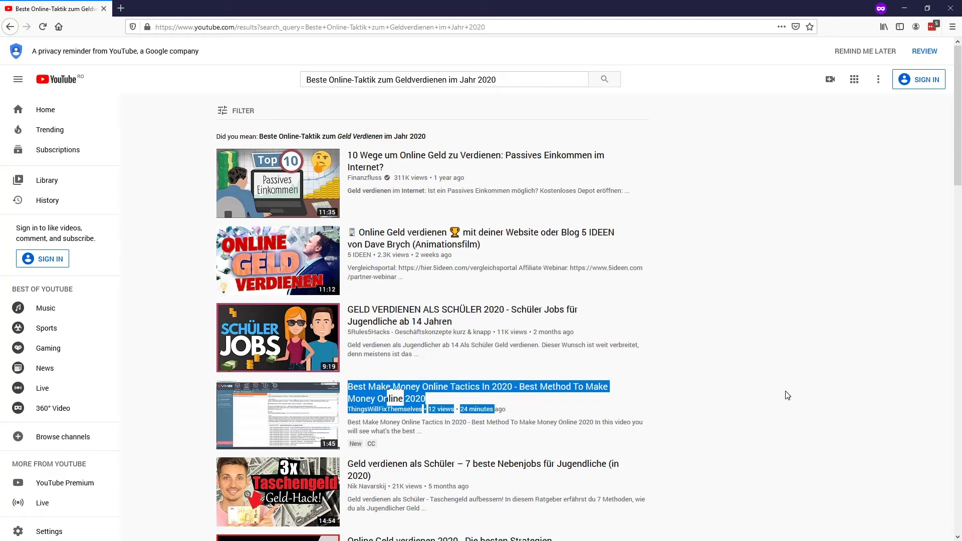
left_click(401, 390)
Pause the video, switch YouTube to Deutsch, and expand the German description
left_click(66, 458)
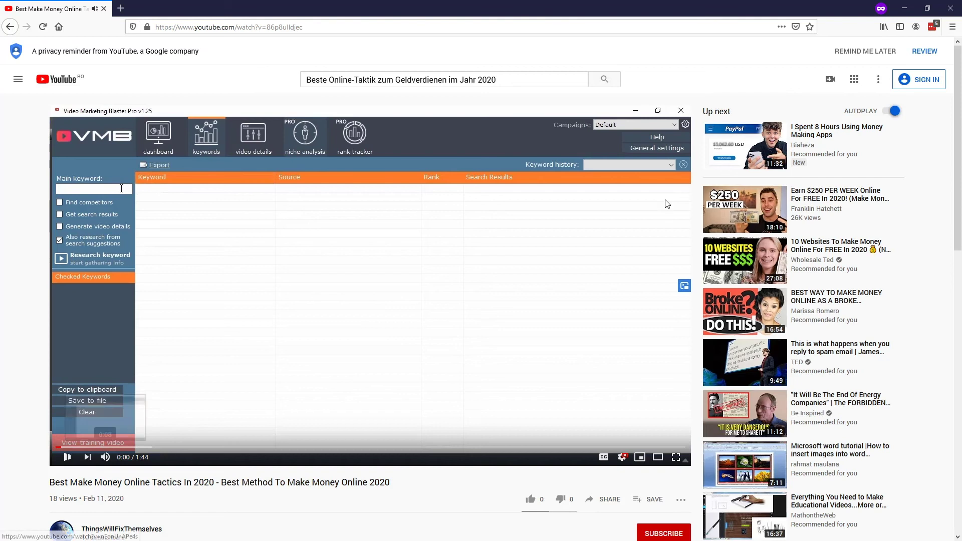
left_click(878, 79)
left_click(868, 124)
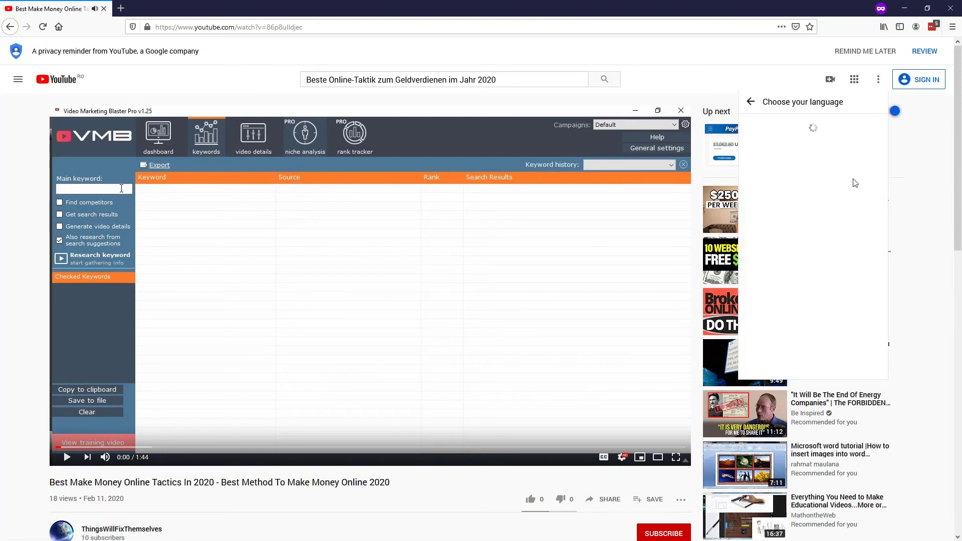
left_click(805, 302)
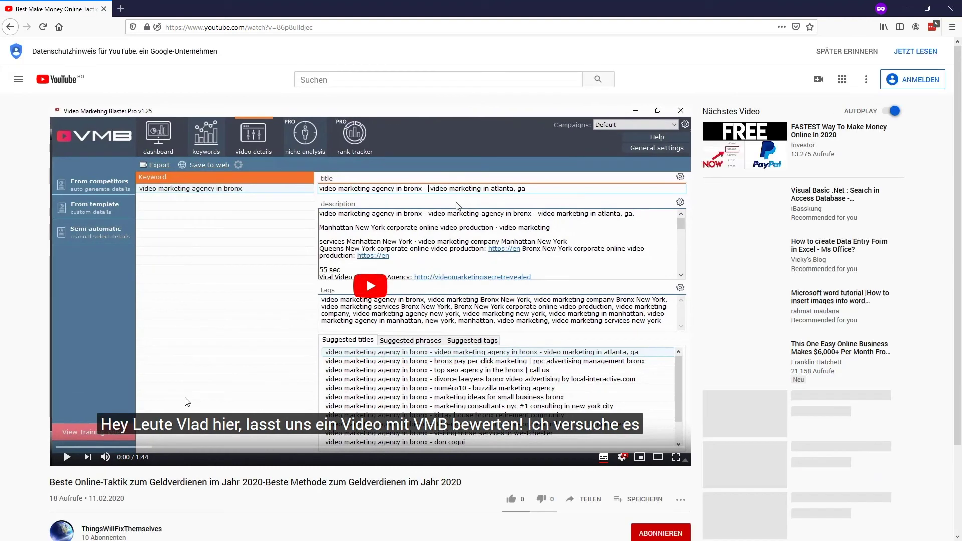
scroll(121, 471, "down", 2)
left_click(99, 489)
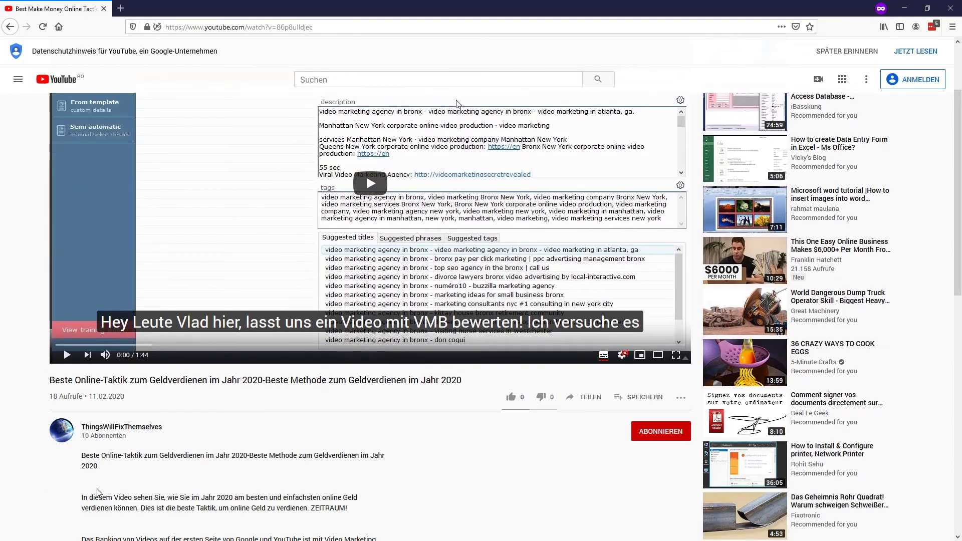
scroll(360, 295, "up", 2)
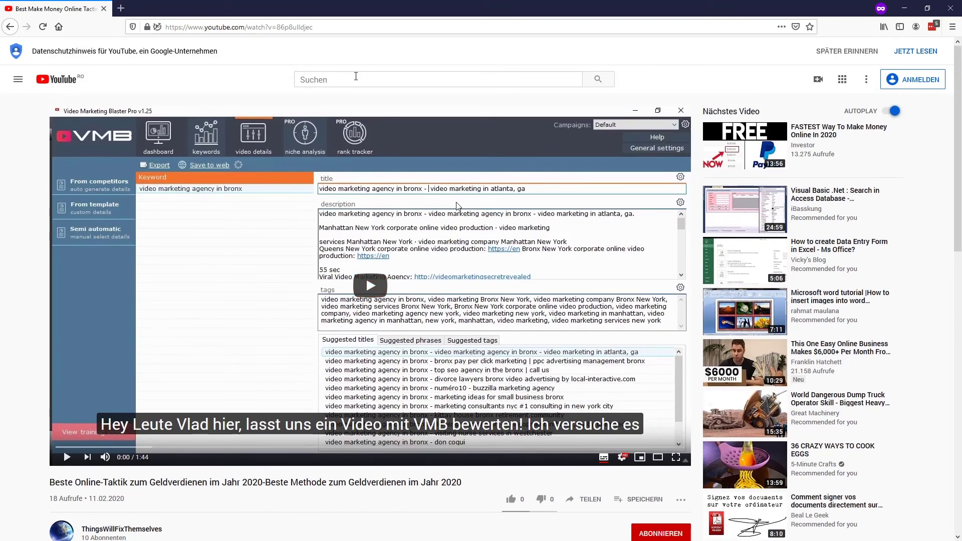
left_click(356, 76)
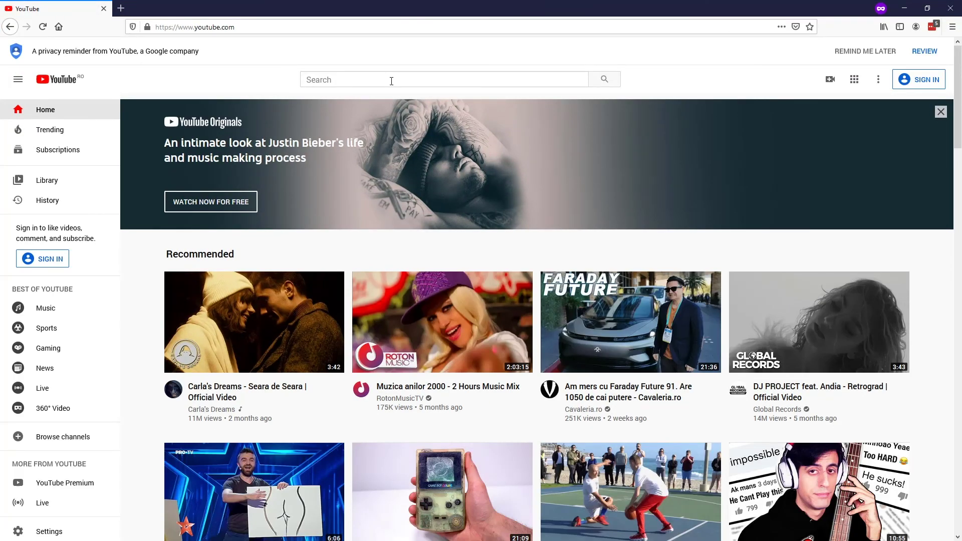
Search YouTube for the pasted Portuguese phrase and open the translated video from the results
left_click(391, 81)
type("Melhores Táticas de Ganhar Dinheiro Online em 2020")
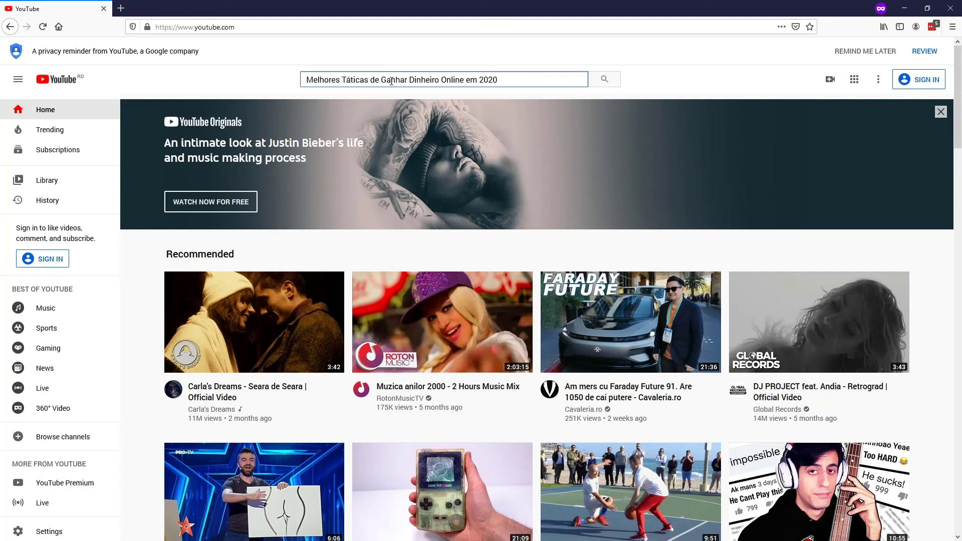
key("Return")
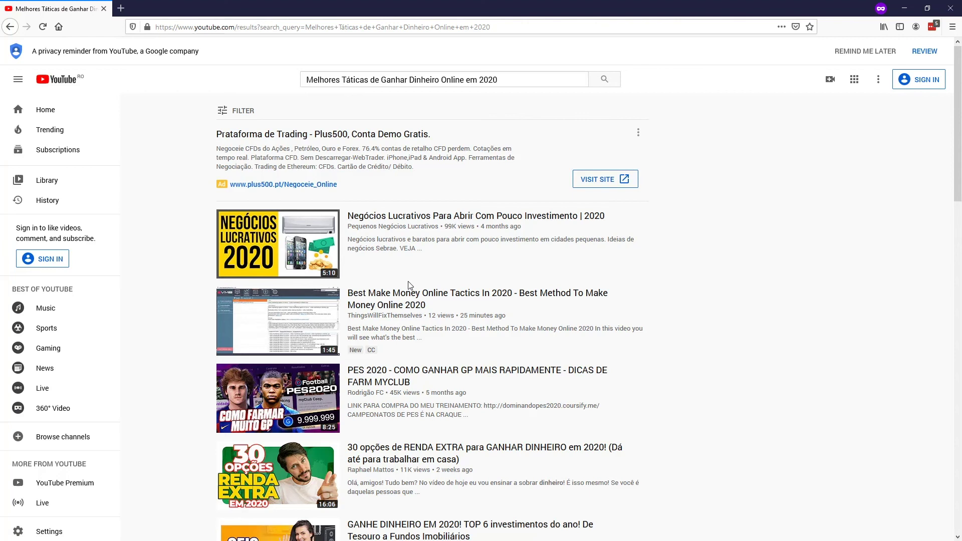
left_click_drag(498, 80, 189, 81)
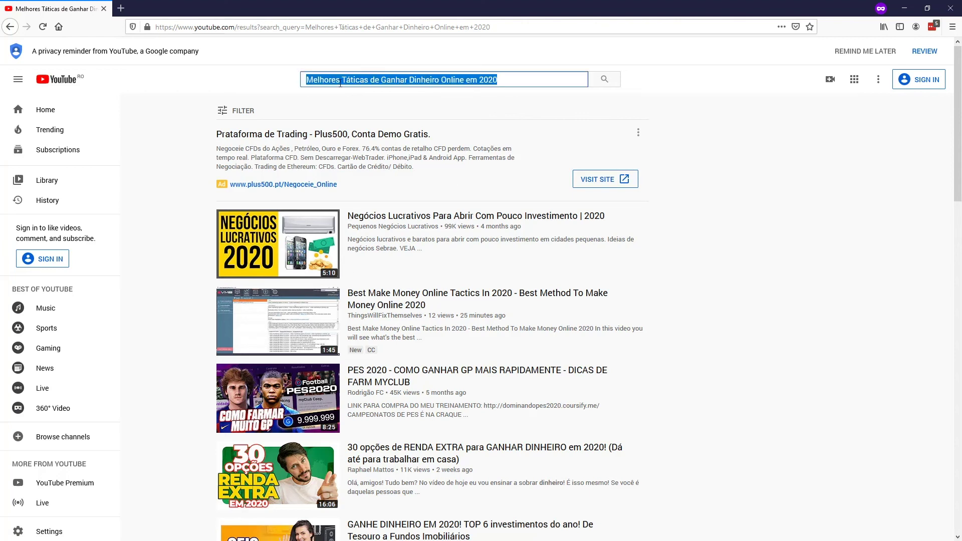
left_click_drag(340, 81, 500, 80)
left_click(498, 80)
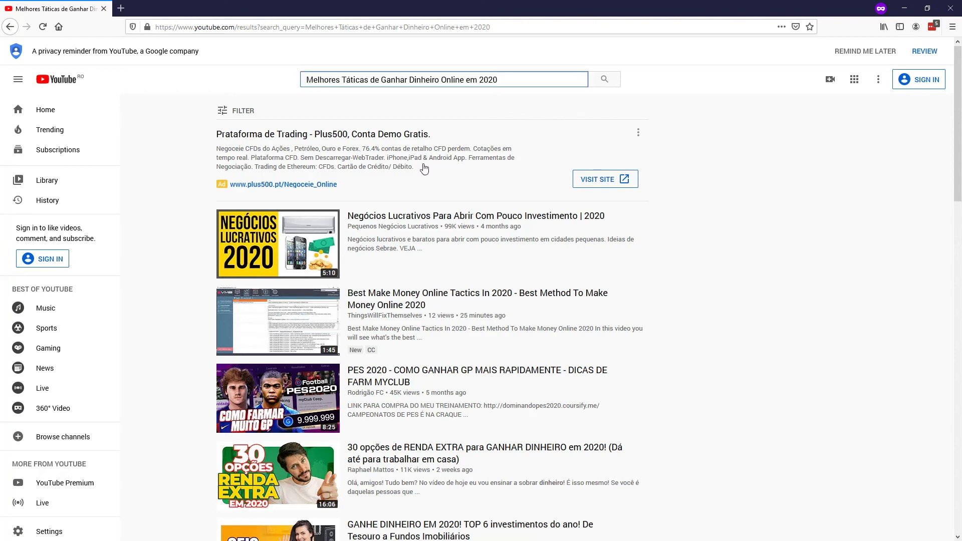
left_click(363, 337)
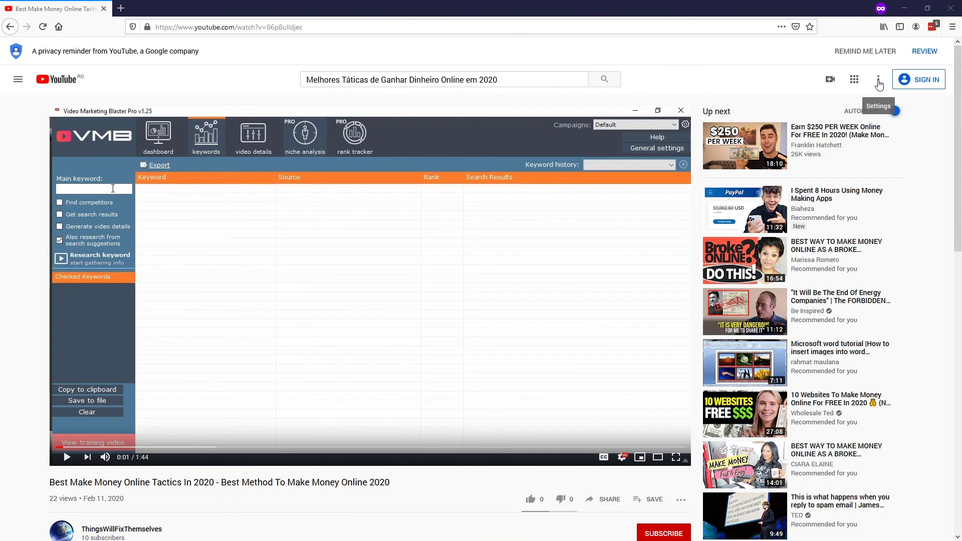
Switch YouTube to Português (Brasil) and review the video's Portuguese title and expanded description
left_click(879, 80)
left_click(870, 122)
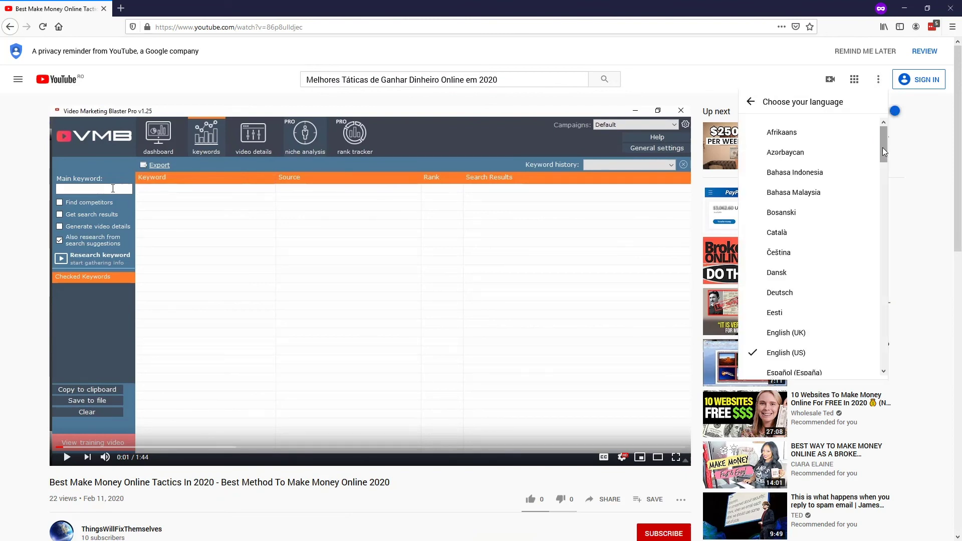
scroll(886, 208, "down", 4)
scroll(886, 208, "down", 7)
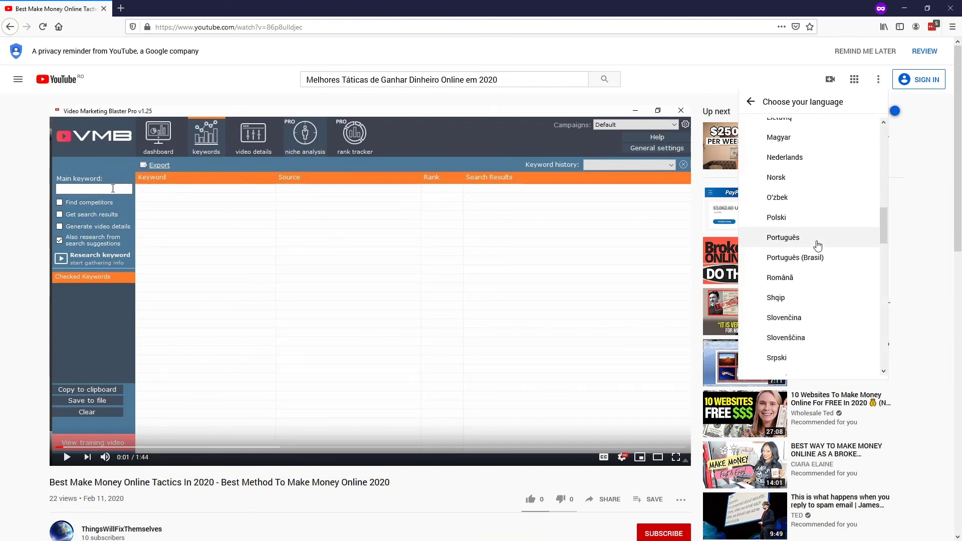
left_click(814, 258)
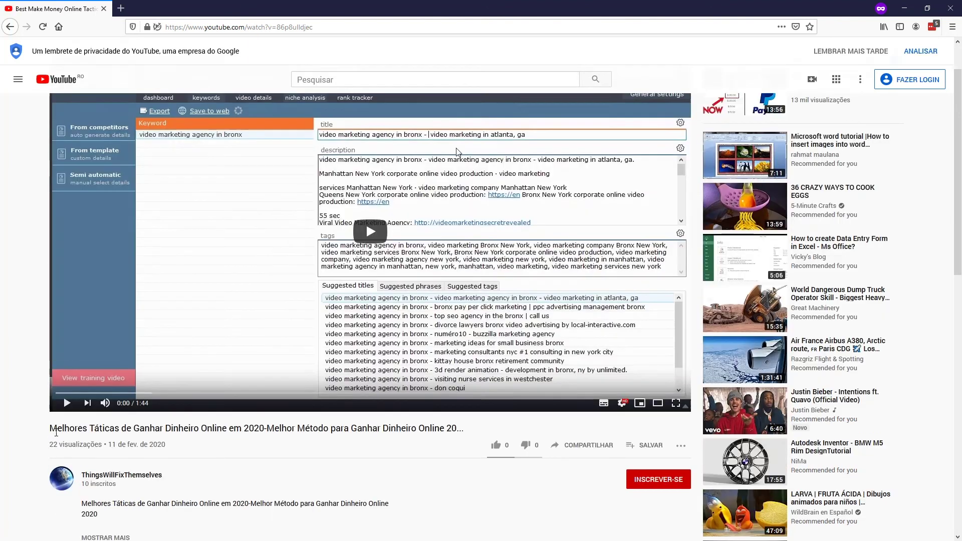
left_click_drag(51, 431, 104, 440)
scroll(185, 406, "down", 4)
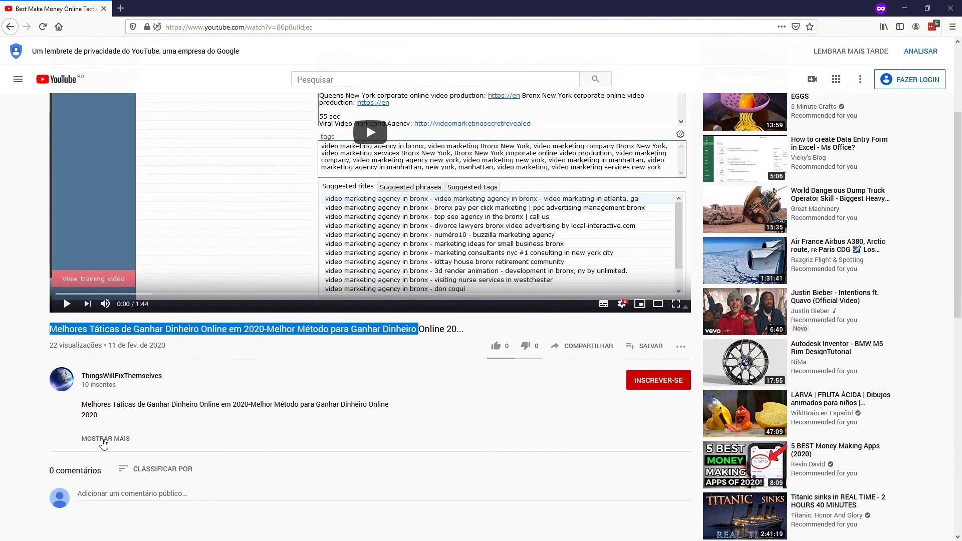
left_click(105, 441)
scroll(247, 410, "down", 3)
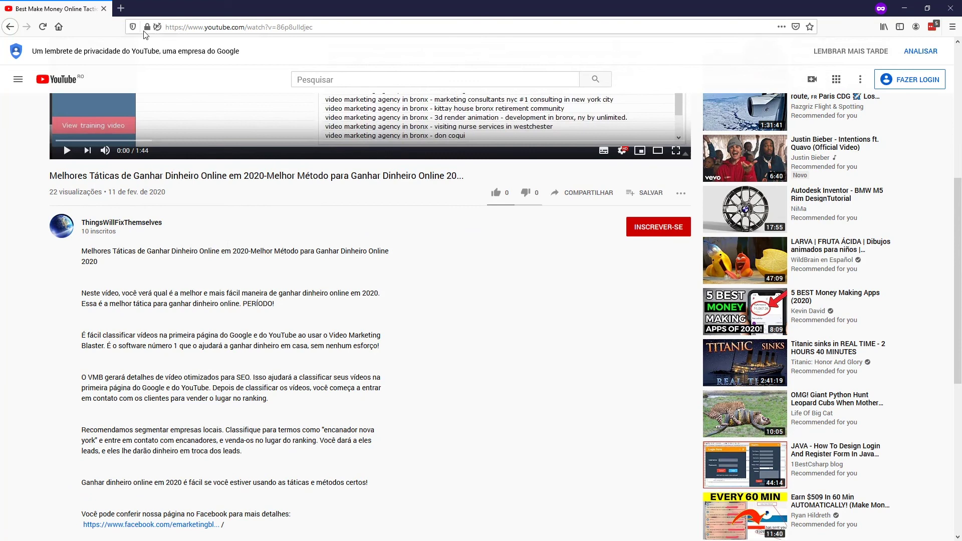
scroll(193, 382, "up", 2)
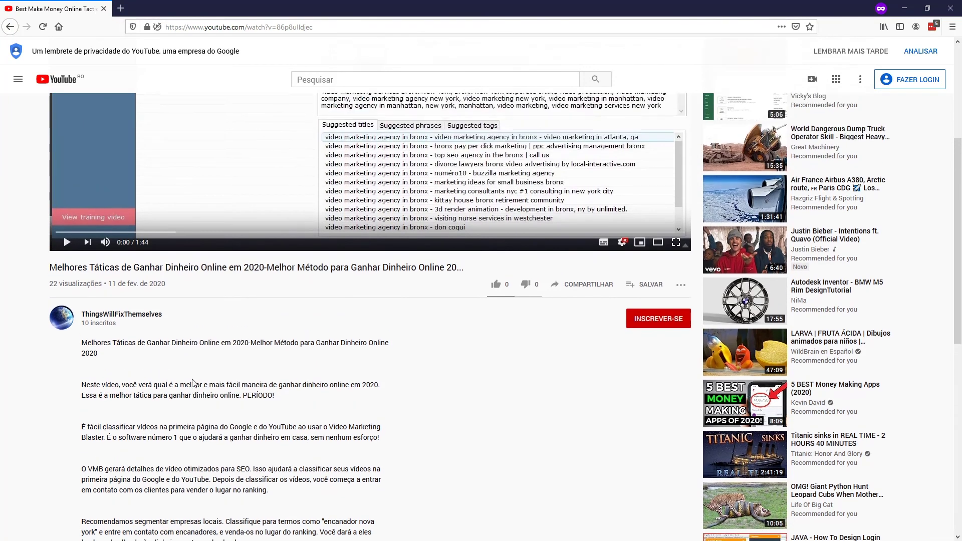
scroll(193, 383, "up", 4)
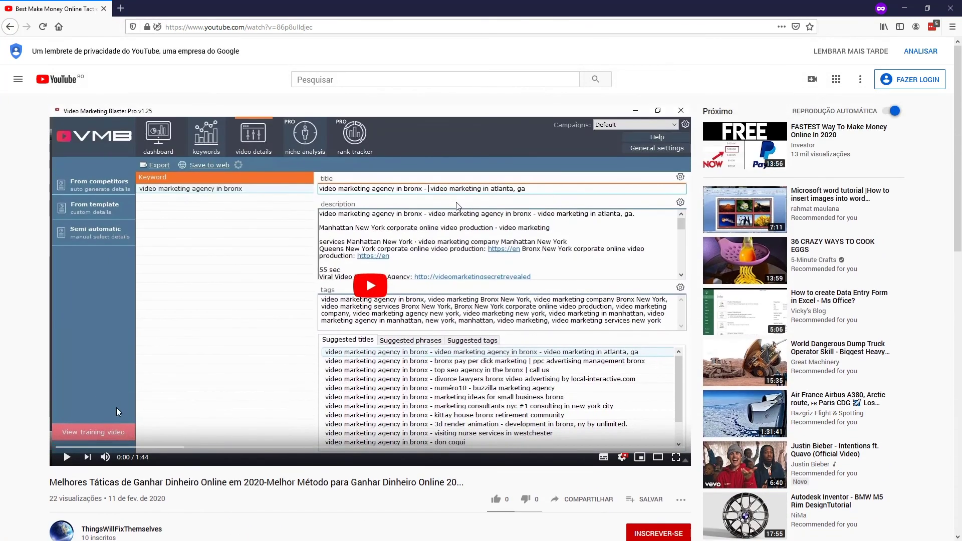